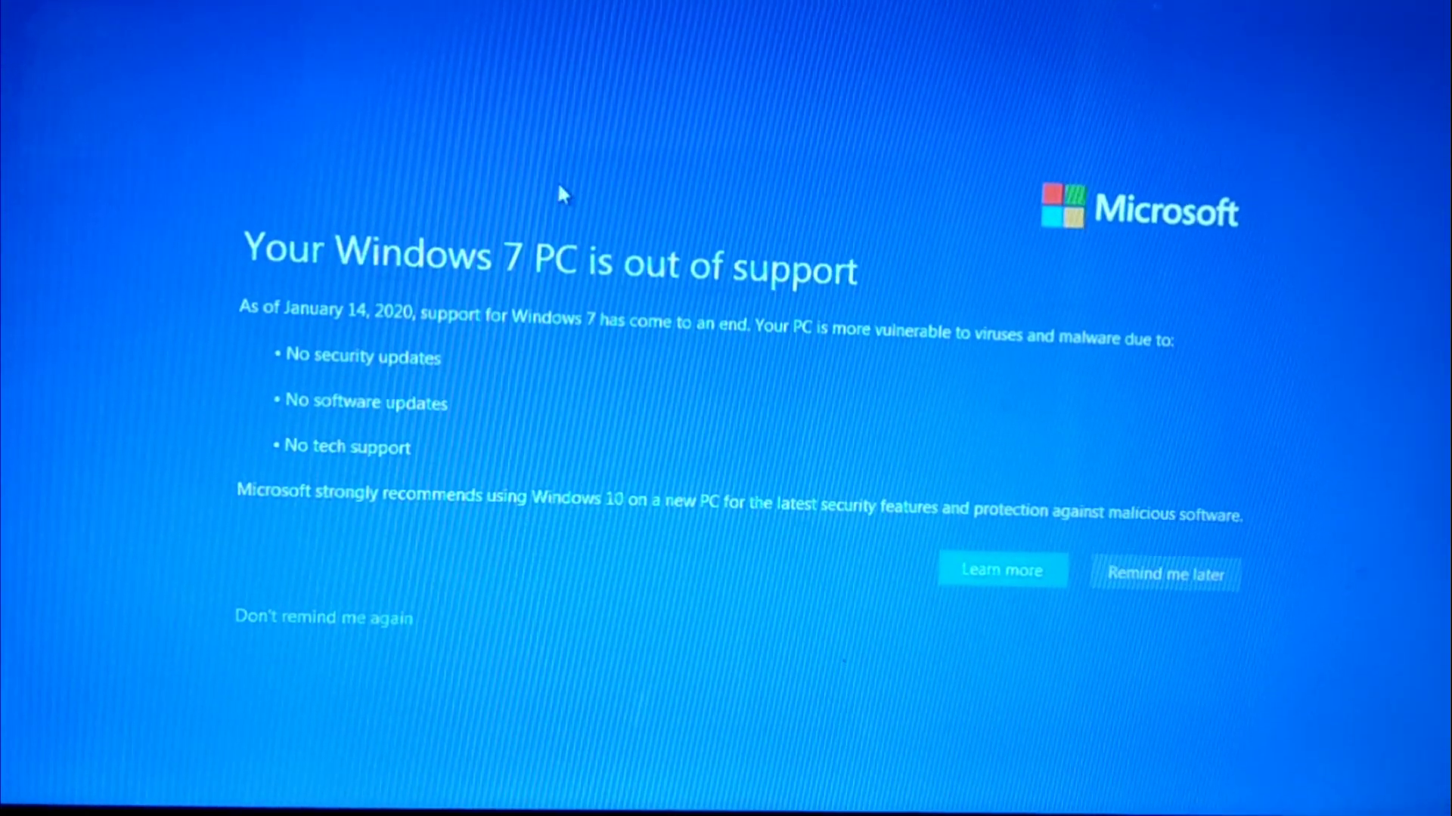
Turn off the Windows 7 support reminder and Google-search 'download windows 10'
click(271, 624)
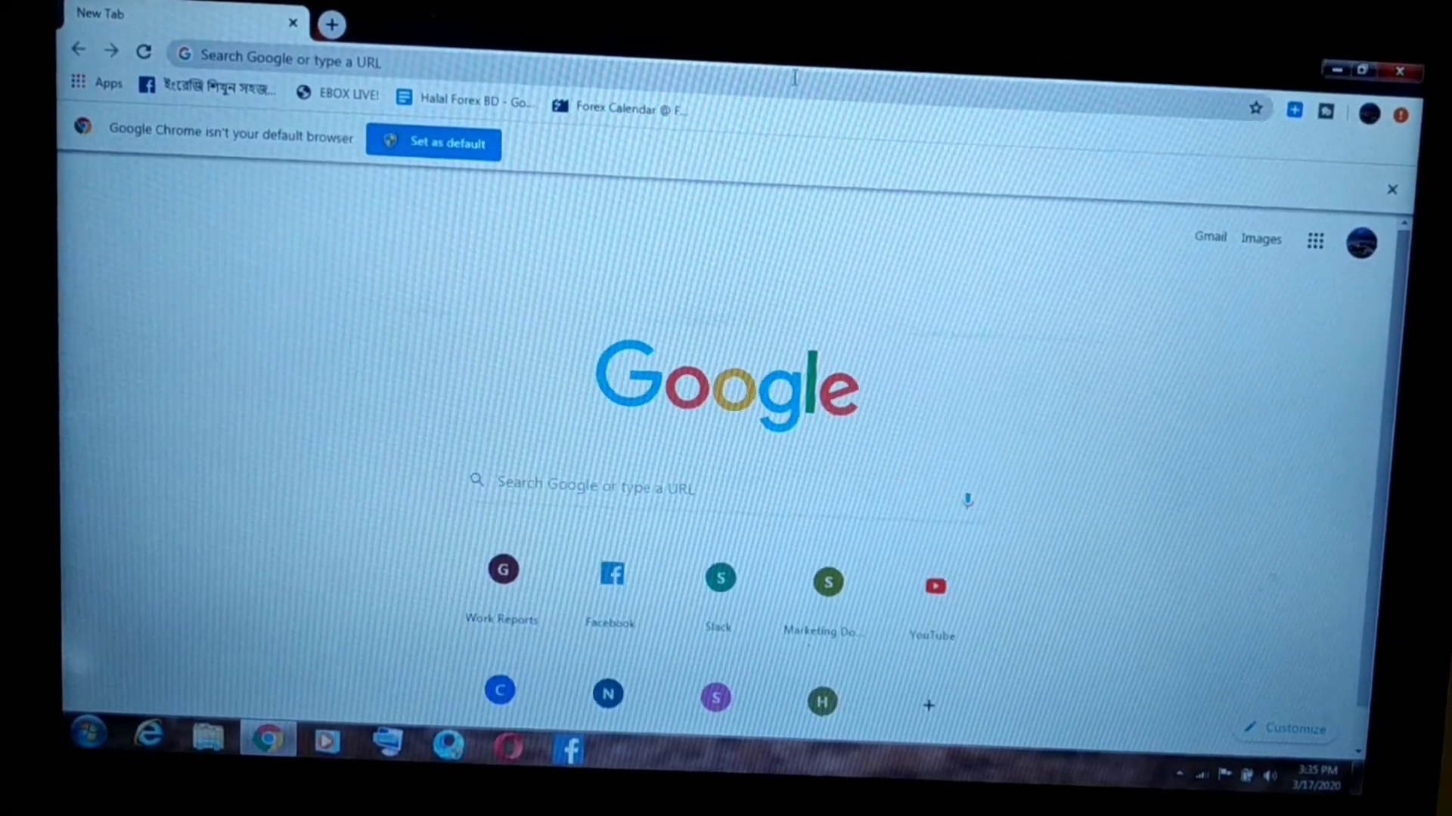
click(795, 78)
text(downloaf)
key(BackSpace)
text(d winsows)
key(Down)
key(Return)
From the microsoft.com software-download result, download the tool via 'Download tool now'
click(360, 366)
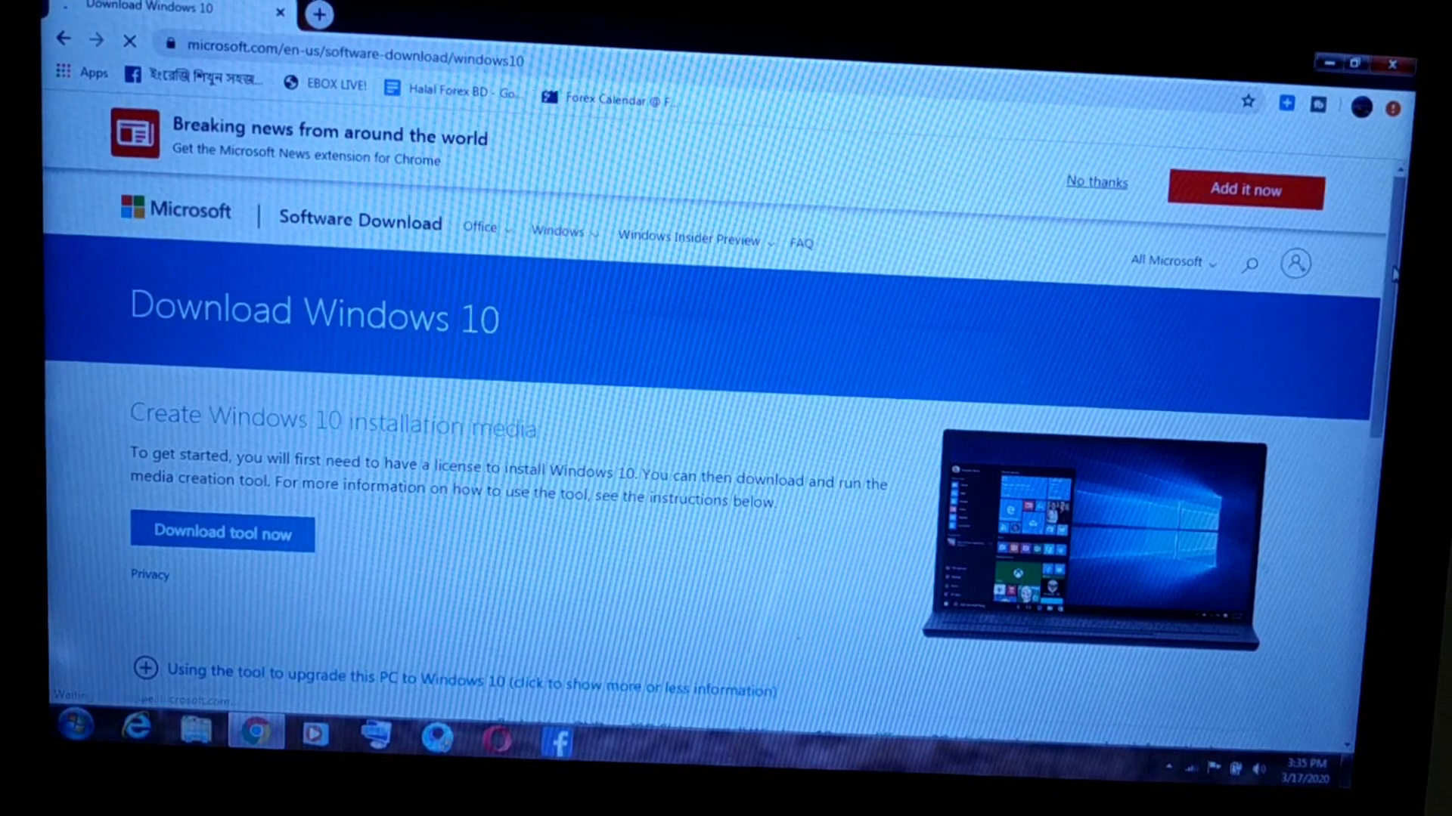
scroll(336, 287, down, 1)
click(179, 440)
click(286, 437)
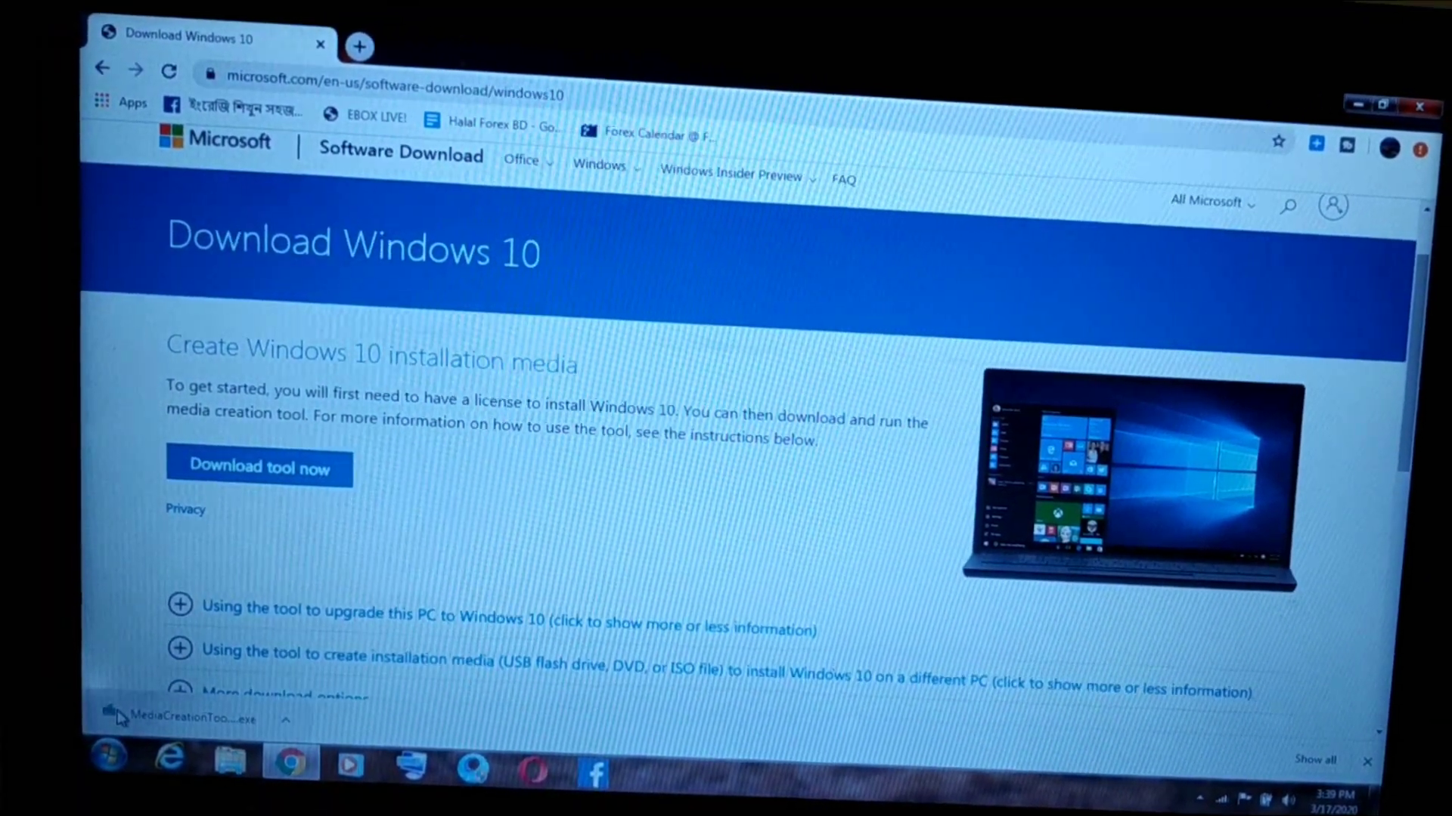
Run MediaCreationTool.exe from Chrome's downloads and approve the User Account Control prompt
click(118, 716)
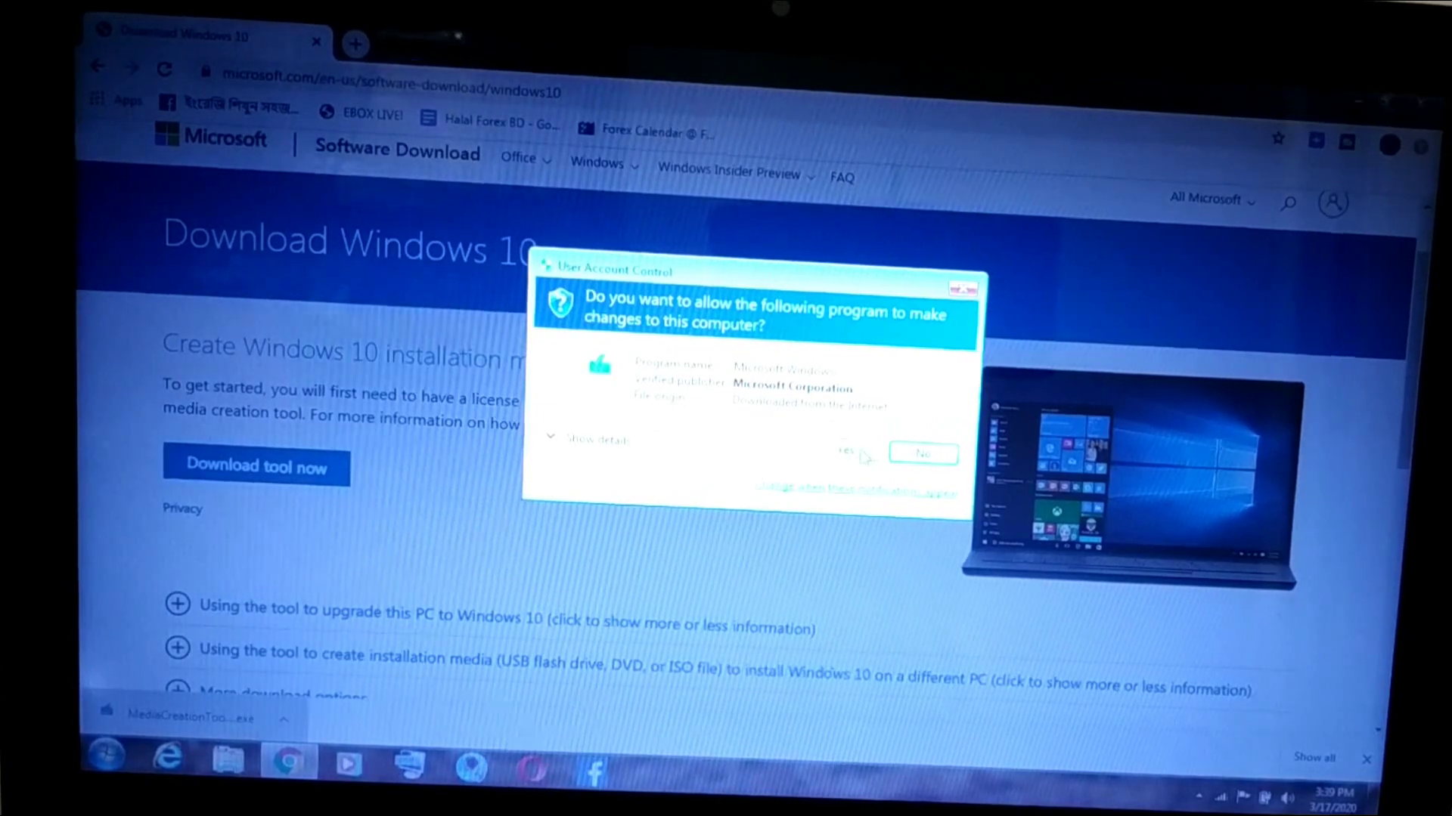
click(860, 452)
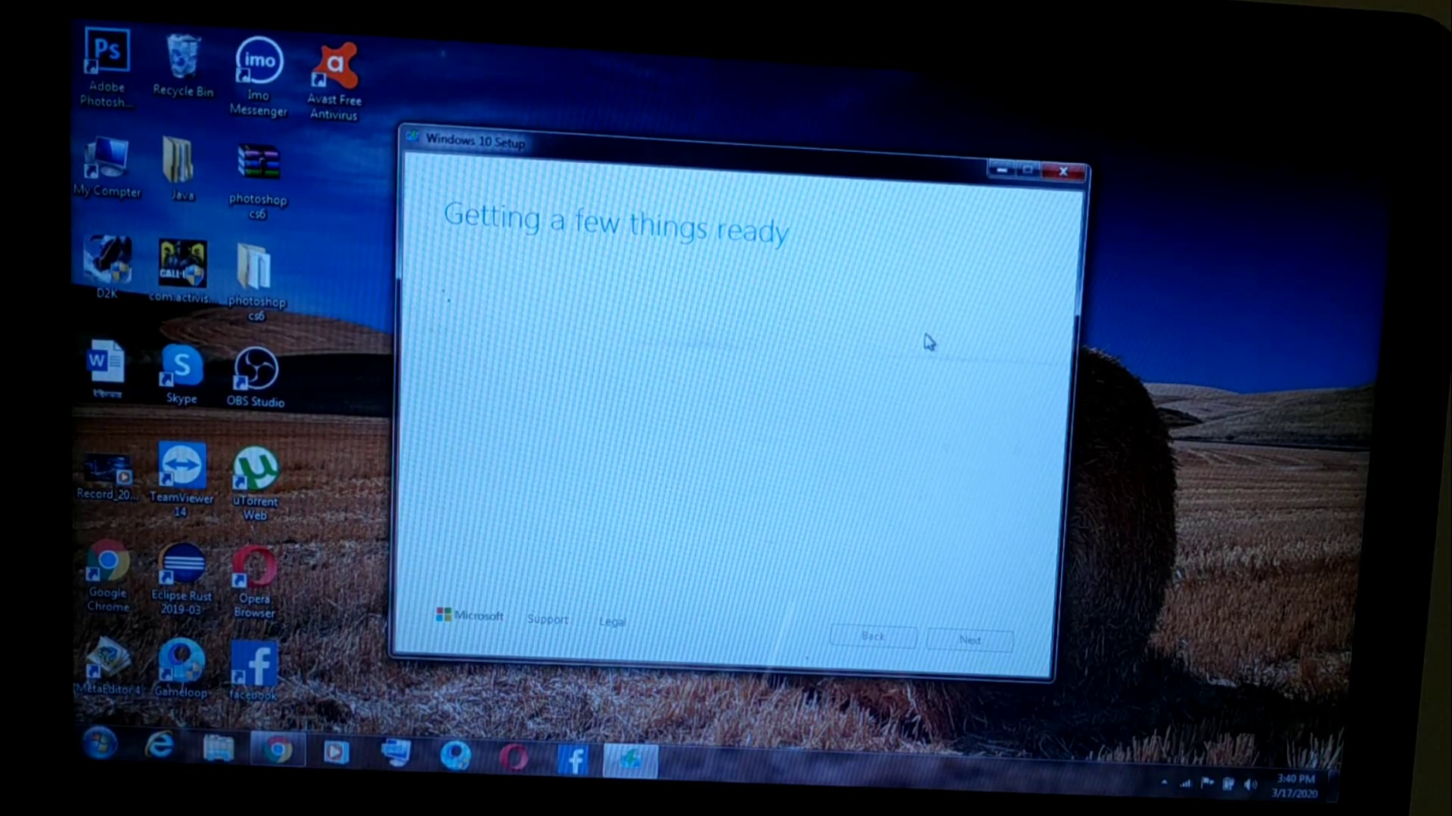